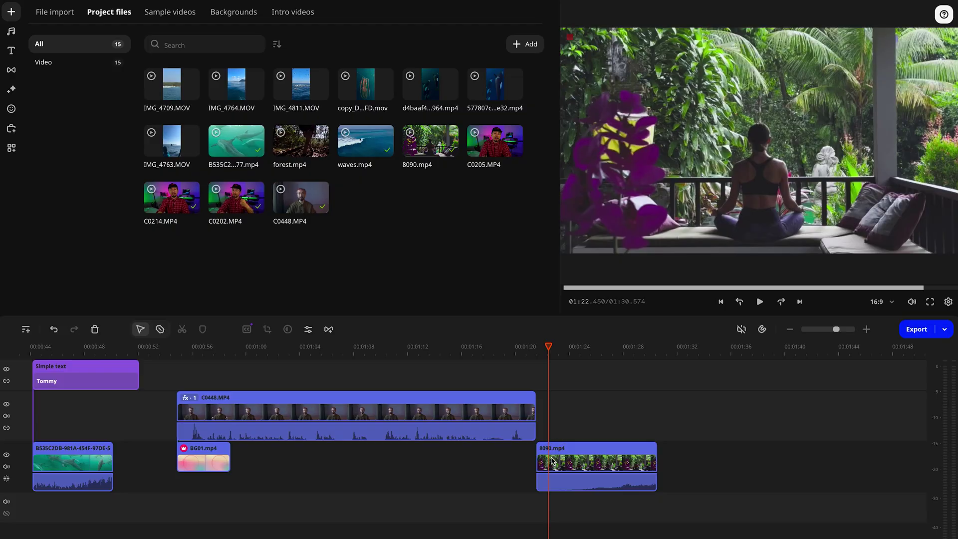
Bring up the audio Noise removal settings for the 8090.mp4 clip.
{"action": "left_click", "coordinate": [10, 146]}
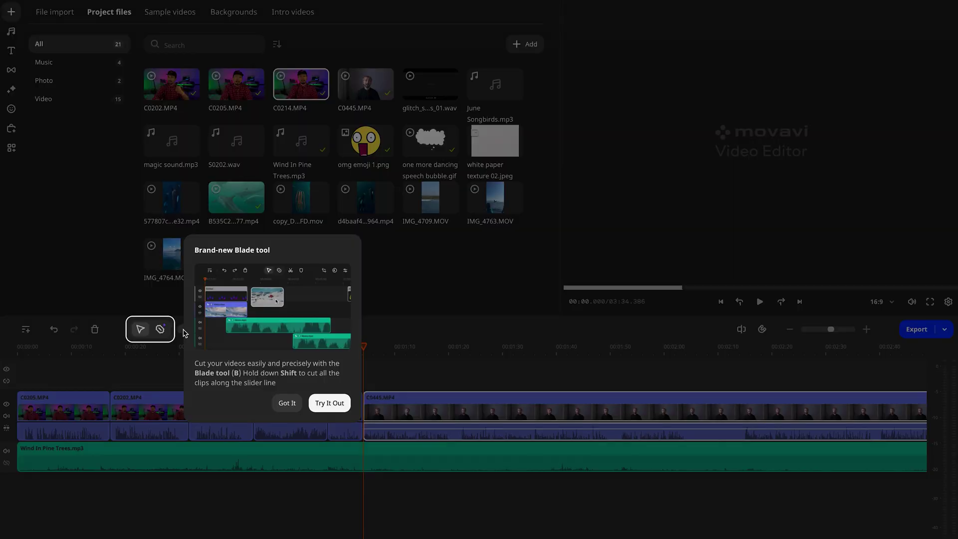
Blade-cut C0445.MP4 at ~1:42, the dolphin clip at ~47, 50 and 53 s, and C0214.MP4 at ~33 s.
{"action": "left_click", "coordinate": [287, 403]}
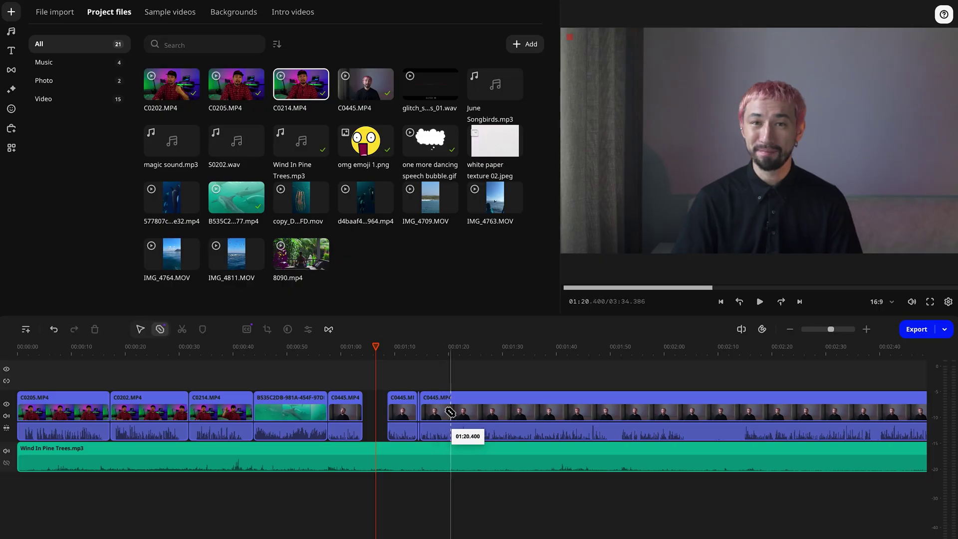
{"action": "left_click", "coordinate": [459, 412]}
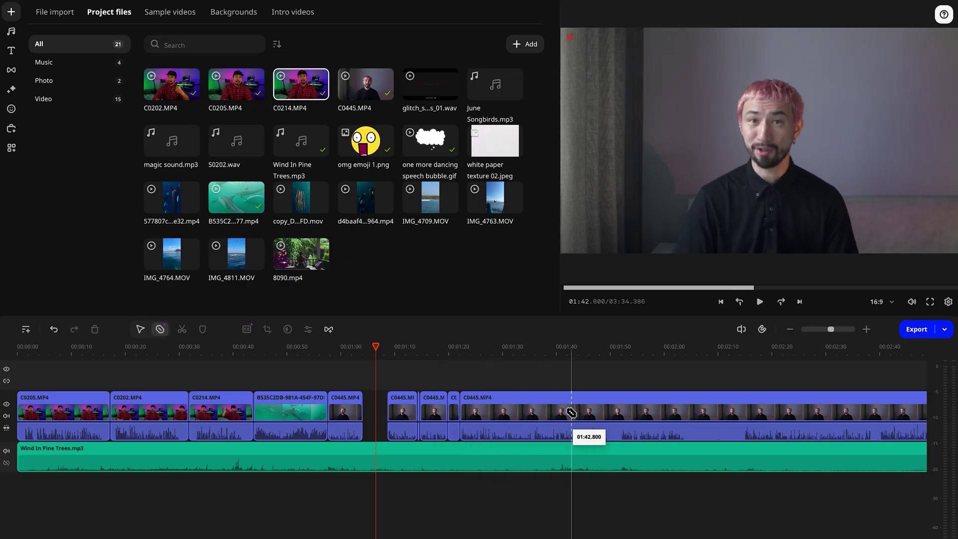
{"action": "left_click", "coordinate": [271, 412]}
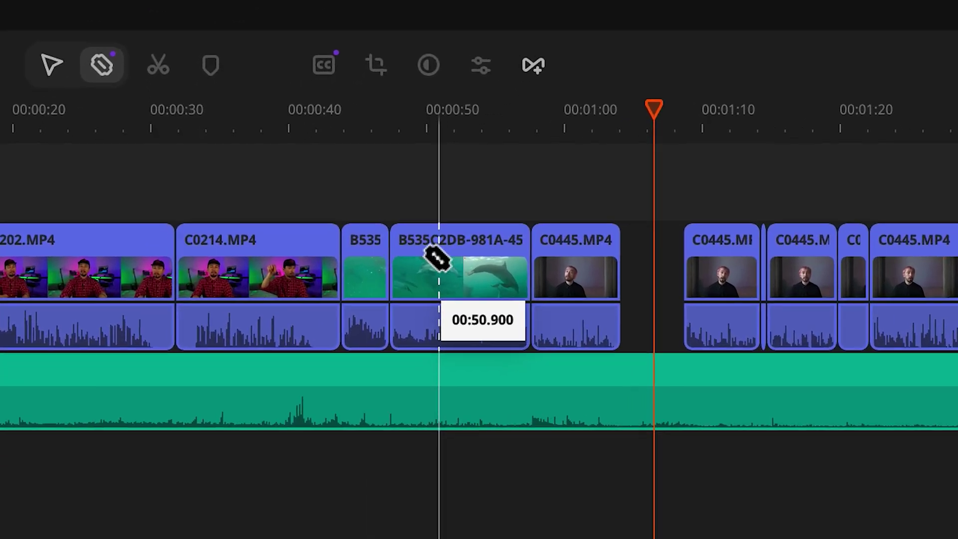
{"action": "left_click", "coordinate": [365, 327]}
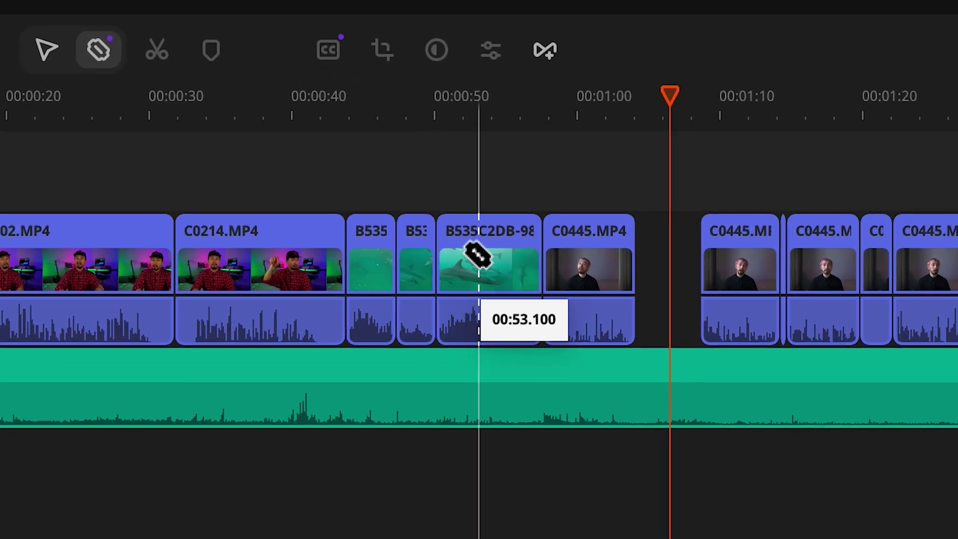
{"action": "left_click", "coordinate": [394, 326]}
{"action": "left_click", "coordinate": [195, 267]}
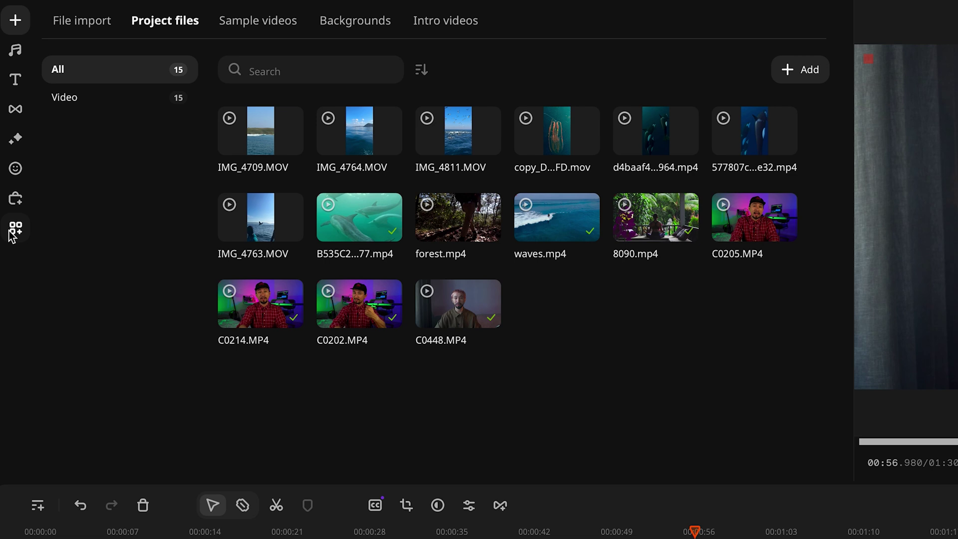
Remove the presenter's background in C0448.MP4 with Quick background removal.
{"action": "left_click", "coordinate": [12, 234]}
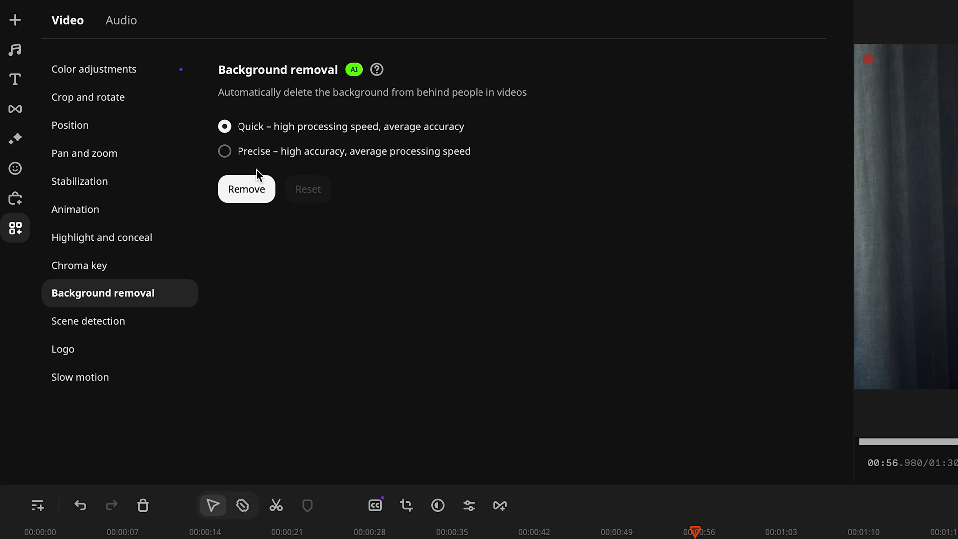
{"action": "left_click", "coordinate": [244, 189]}
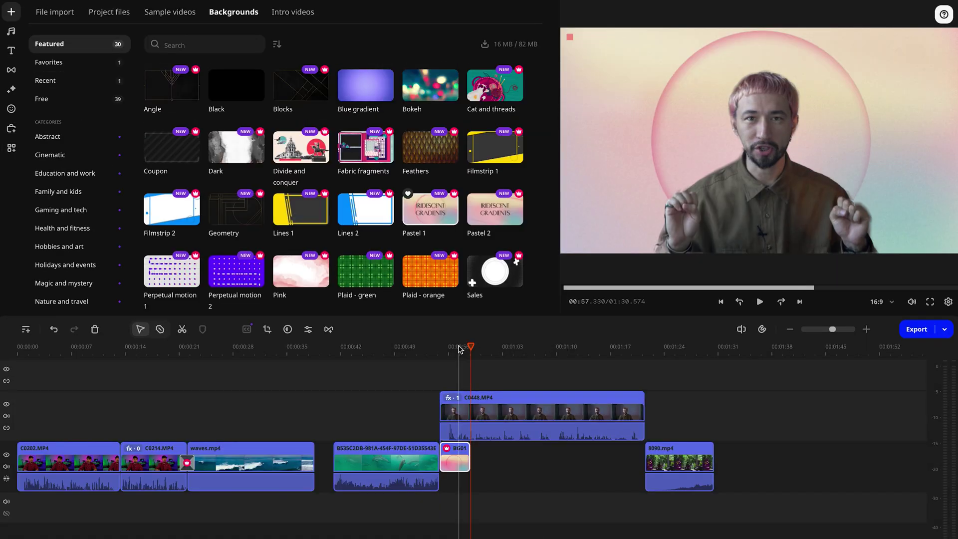
Move the playhead back to about 00:56.
{"action": "left_click", "coordinate": [449, 346]}
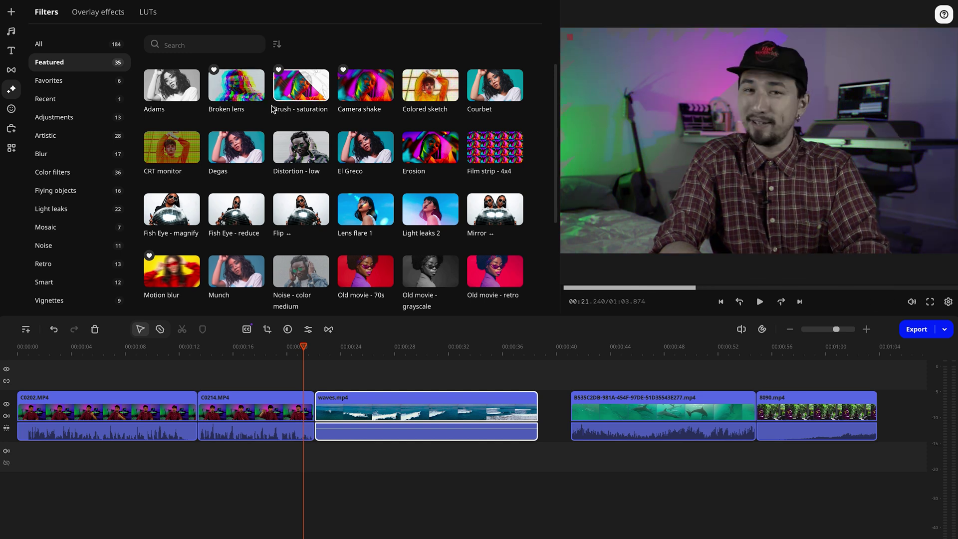
Show the favourite filters, then the three favourite transitions.
{"action": "left_click", "coordinate": [79, 84]}
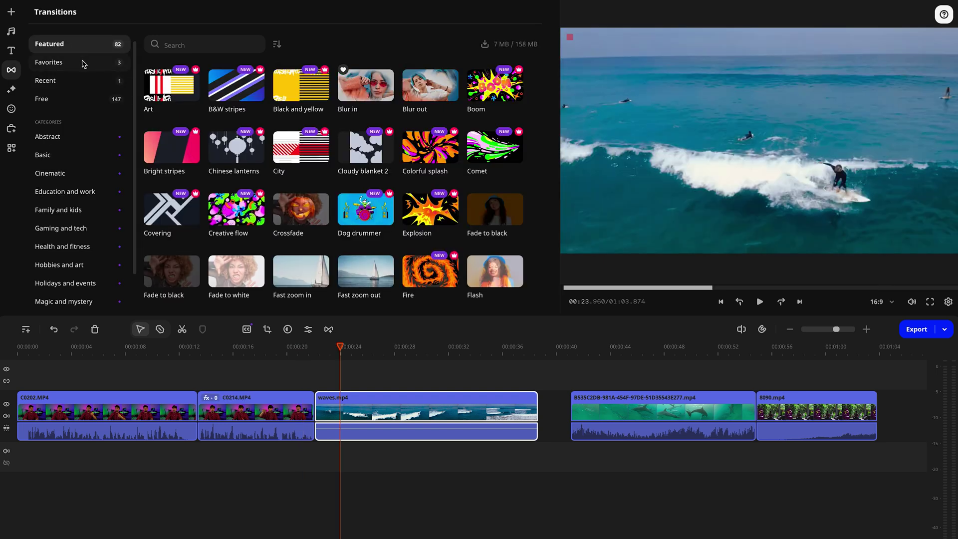
{"action": "left_click", "coordinate": [84, 64]}
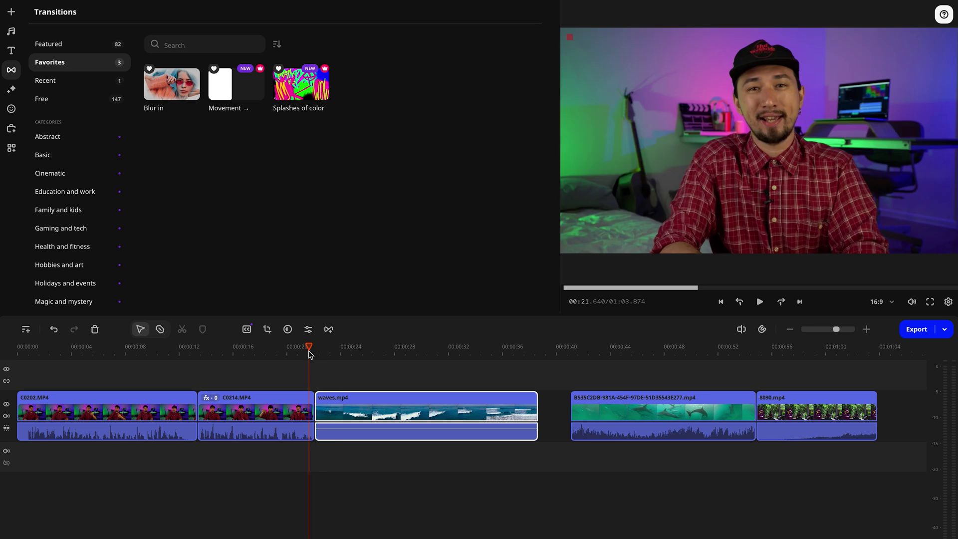
Preview the Splashes of color favourite transition in the player.
{"action": "left_click", "coordinate": [284, 90]}
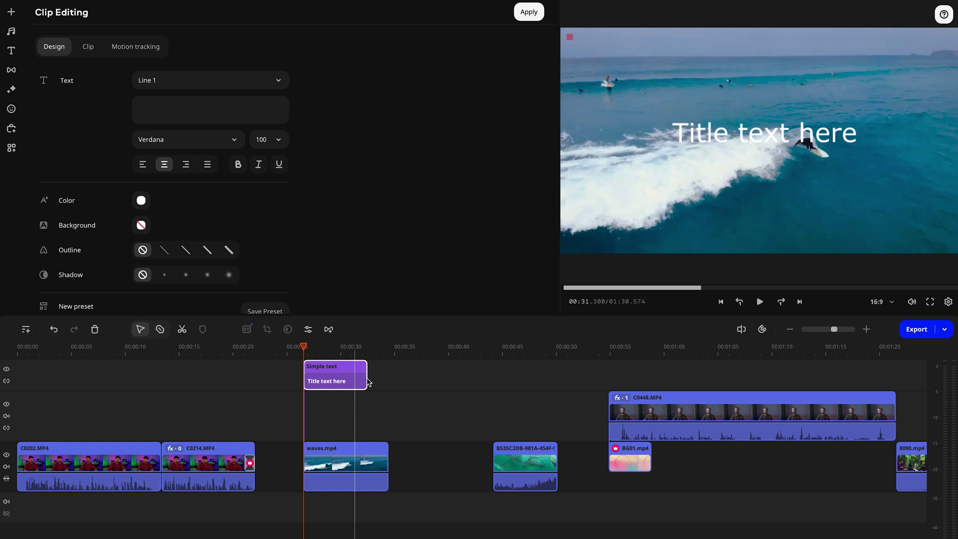
Stretch the Simple text title to the end of waves.mp4.
{"action": "left_click", "coordinate": [369, 382]}
{"action": "left_click_drag", "start_coordinate": [366, 378], "coordinate": [389, 377]}
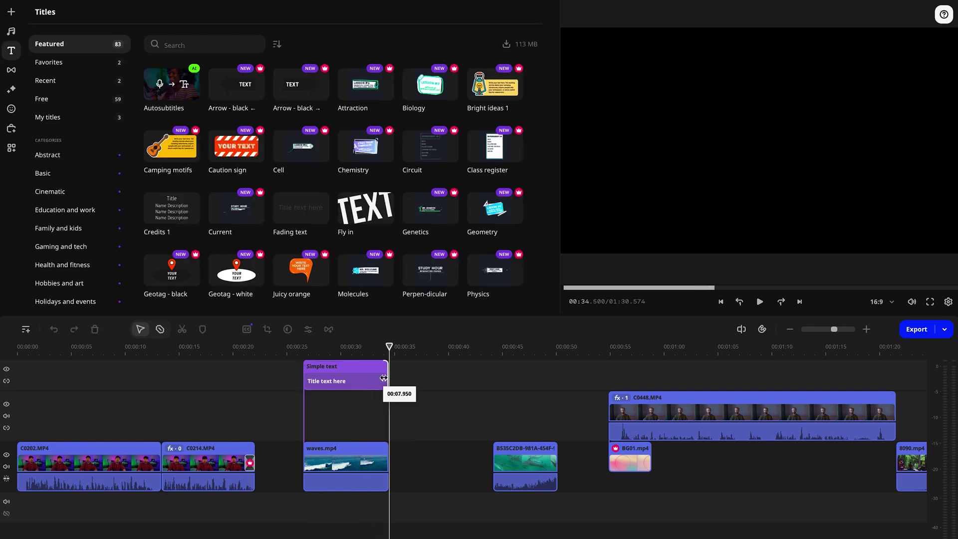
{"action": "left_click", "coordinate": [331, 348]}
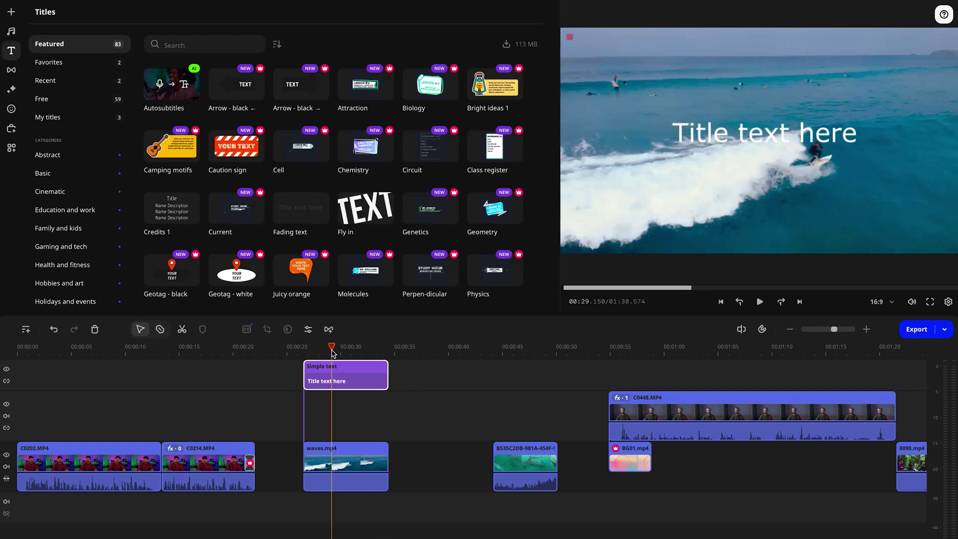
Add motion tracking to the title, with a smaller frame placed beside the surfer, and play it.
{"action": "left_click", "coordinate": [735, 135]}
{"action": "left_click", "coordinate": [133, 48]}
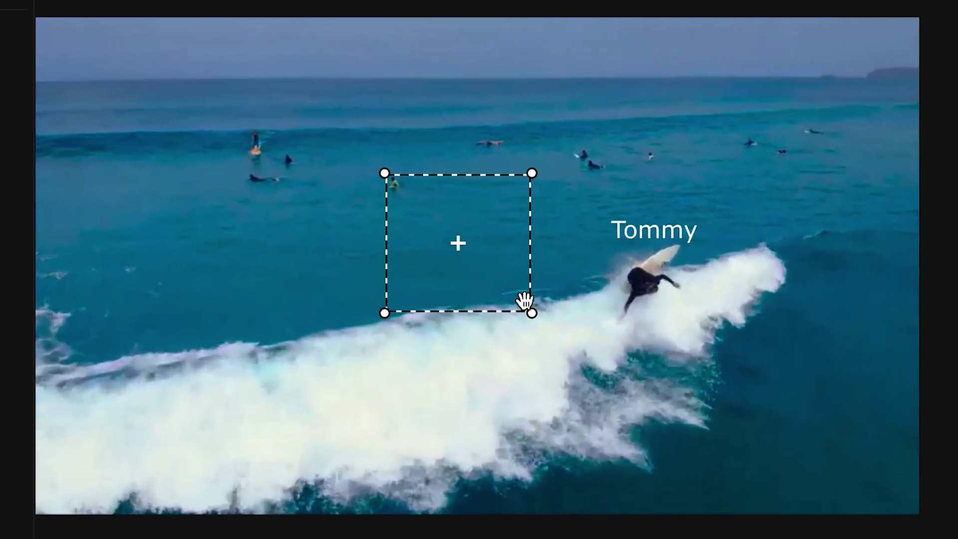
{"action": "left_click_drag", "start_coordinate": [524, 300], "coordinate": [477, 261]}
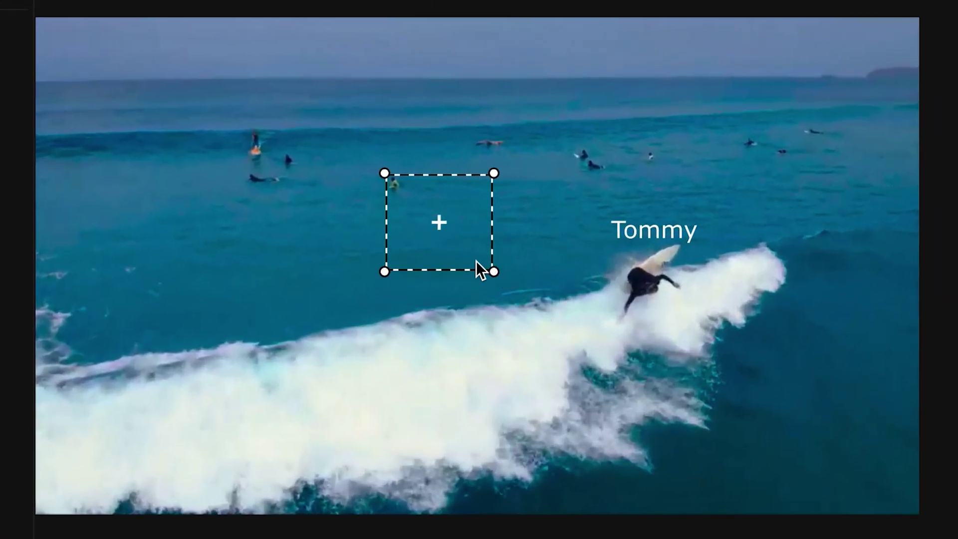
{"action": "left_click_drag", "start_coordinate": [659, 311], "coordinate": [662, 304]}
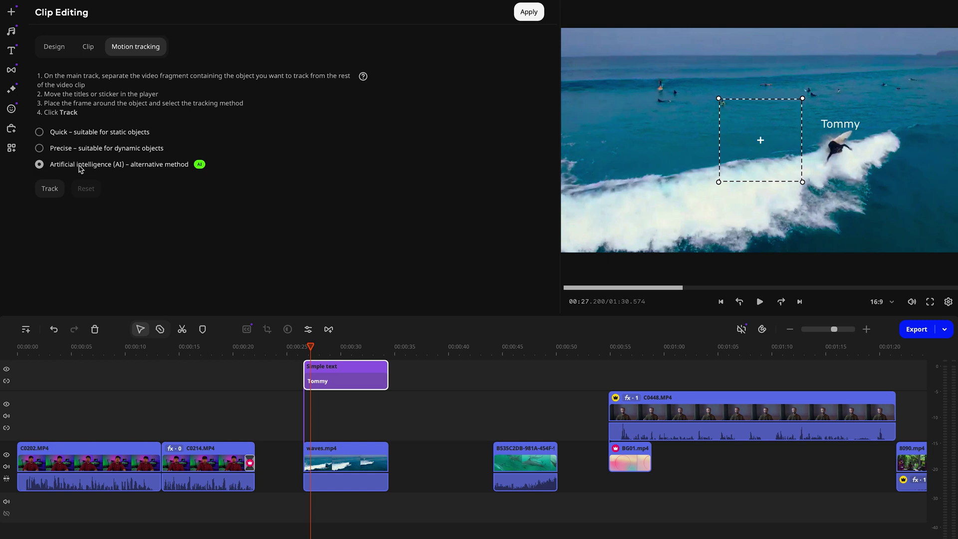
{"action": "left_click", "coordinate": [759, 302]}
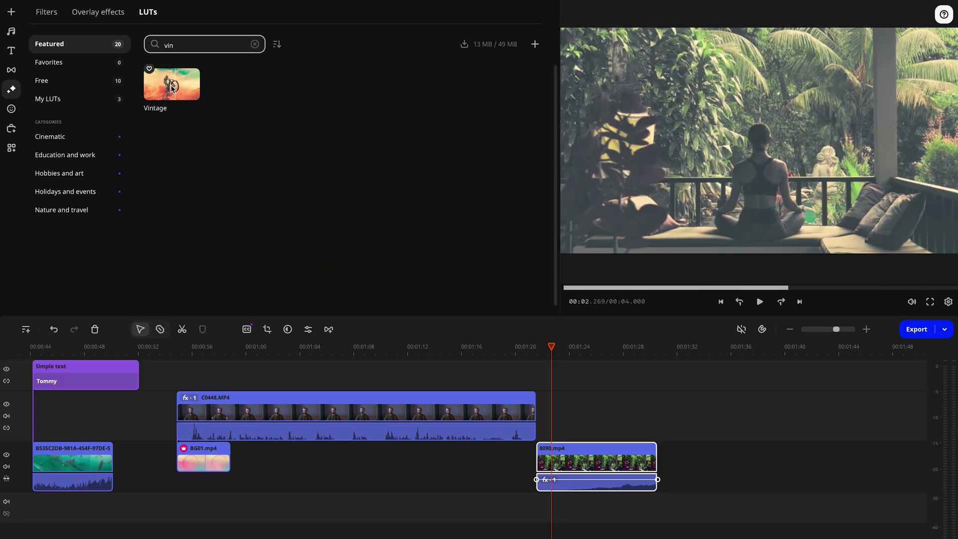
Apply the Vintage LUT to 8090.mp4, then install and preview Cinematic Motion 3 and Motion 4.
{"action": "left_click_drag", "start_coordinate": [448, 280], "coordinate": [549, 459]}
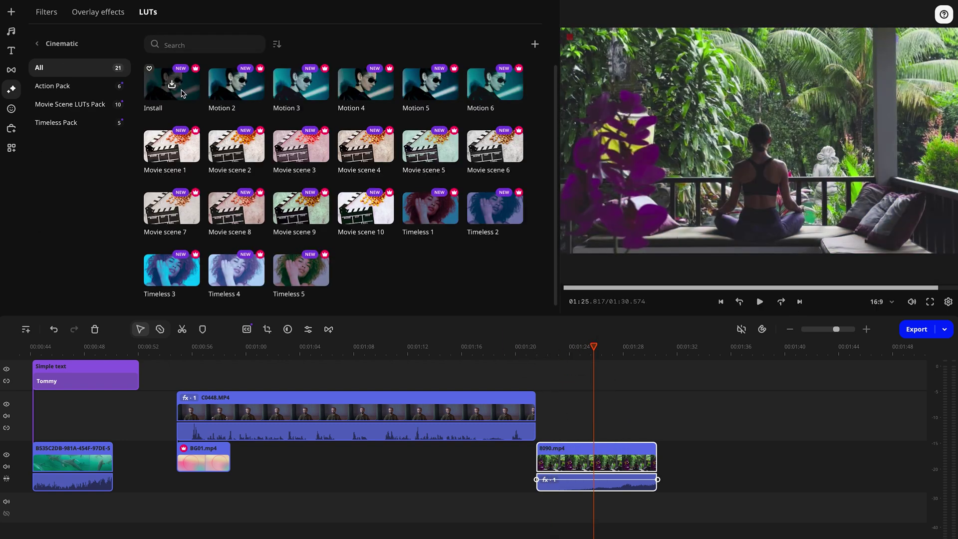
{"action": "left_click", "coordinate": [235, 95]}
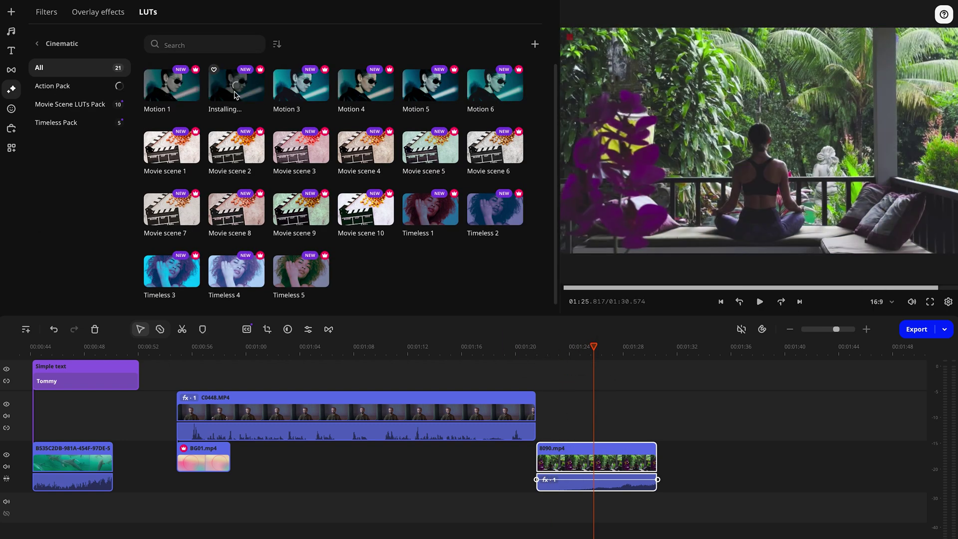
{"action": "left_click", "coordinate": [301, 93]}
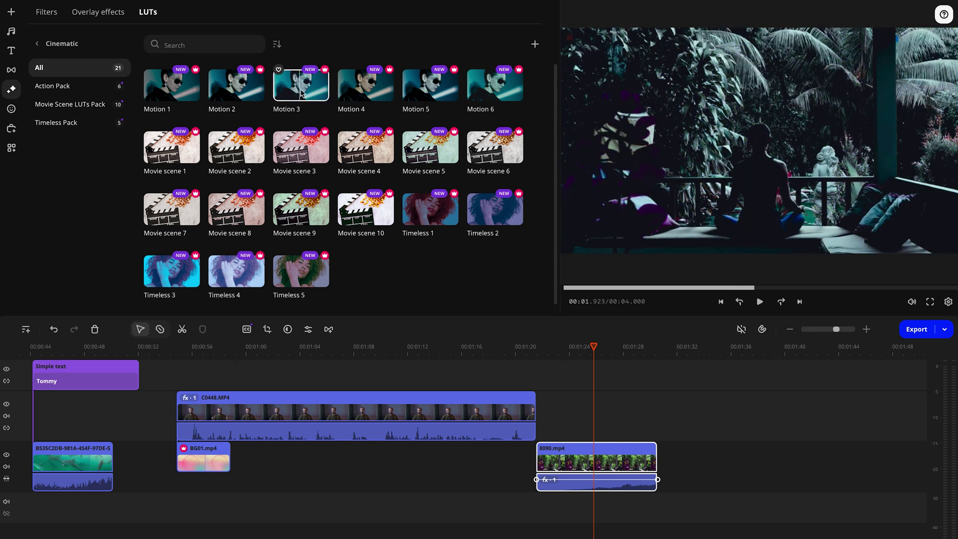
{"action": "left_click", "coordinate": [366, 93]}
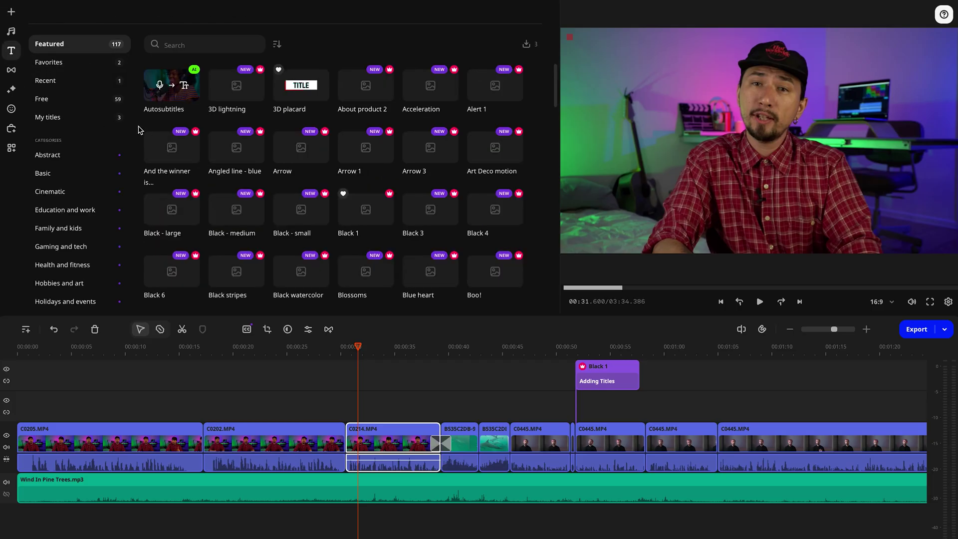
Generate automatic subtitles and try middle and top positions before leaving them at the bottom.
{"action": "left_click", "coordinate": [174, 98]}
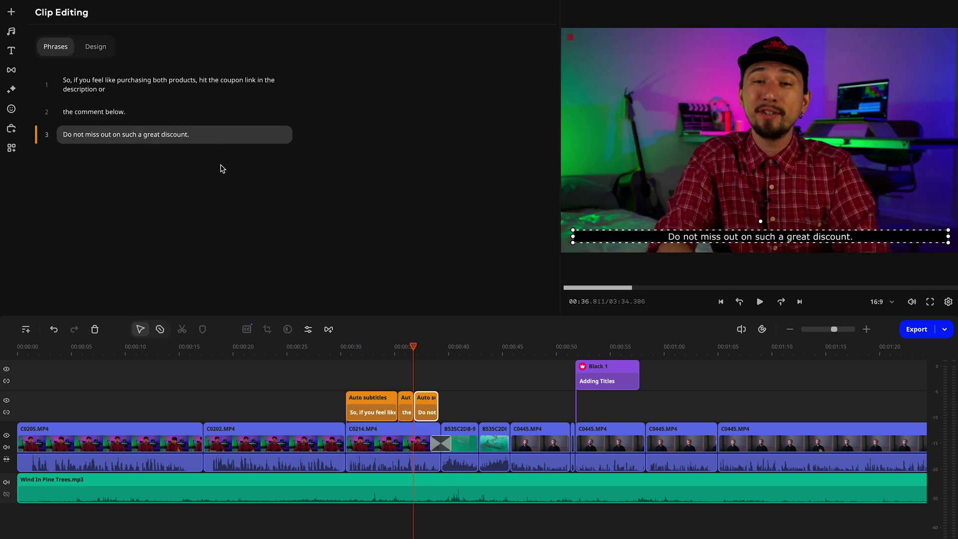
{"action": "left_click", "coordinate": [96, 47]}
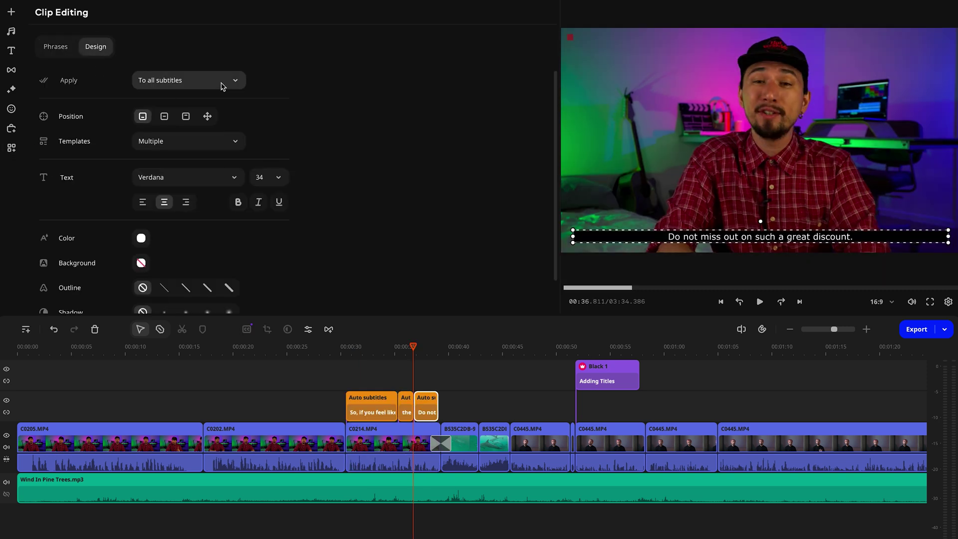
{"action": "left_click", "coordinate": [165, 117]}
{"action": "left_click", "coordinate": [186, 116]}
{"action": "left_click", "coordinate": [143, 117]}
Style the subtitles with the bold blue-background template.
{"action": "scroll", "coordinate": [218, 186], "scroll_direction": "down", "scroll_amount": 1}
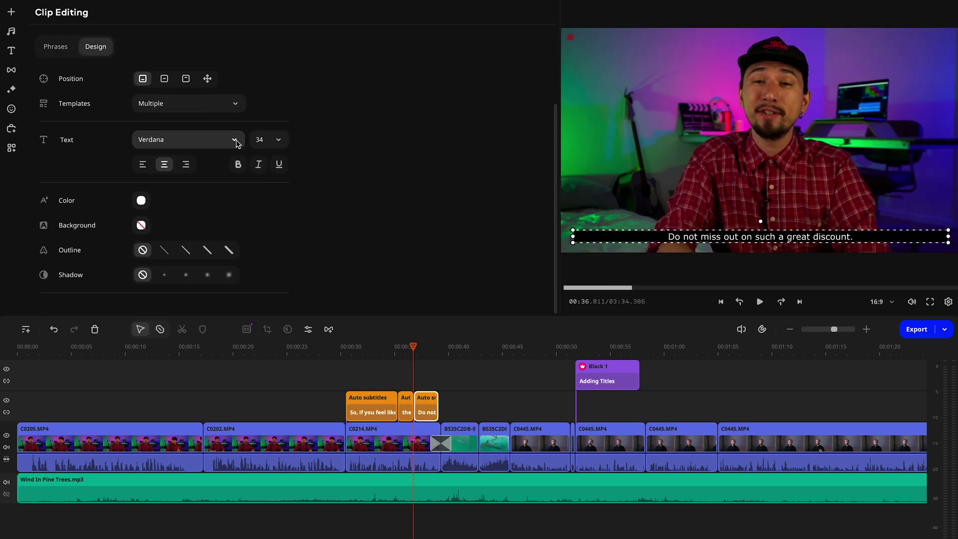
{"action": "left_click", "coordinate": [240, 105]}
{"action": "left_click", "coordinate": [161, 217]}
{"action": "scroll", "coordinate": [321, 202], "scroll_direction": "up", "scroll_amount": 1}
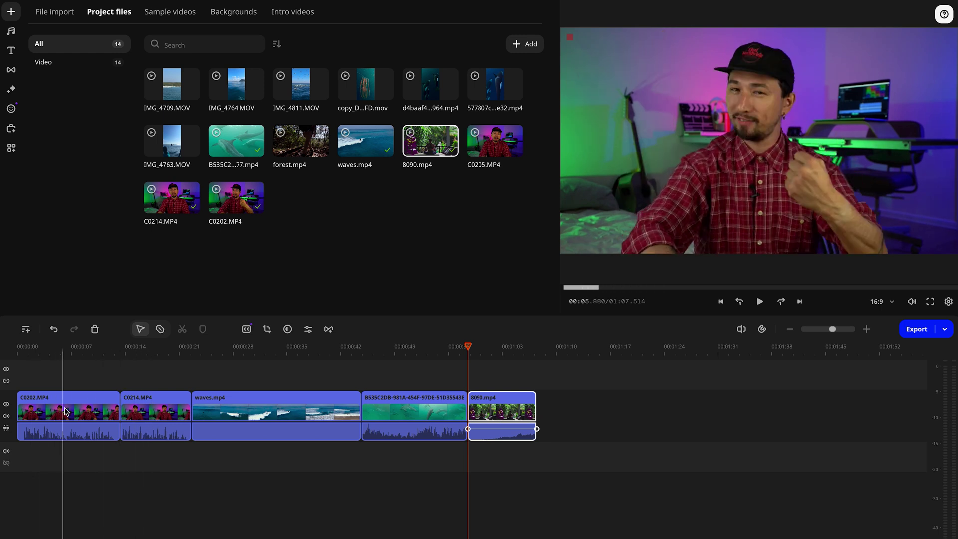
Select the C0202.MP4 and waves.mp4 clips on the timeline.
{"action": "left_click", "coordinate": [97, 411]}
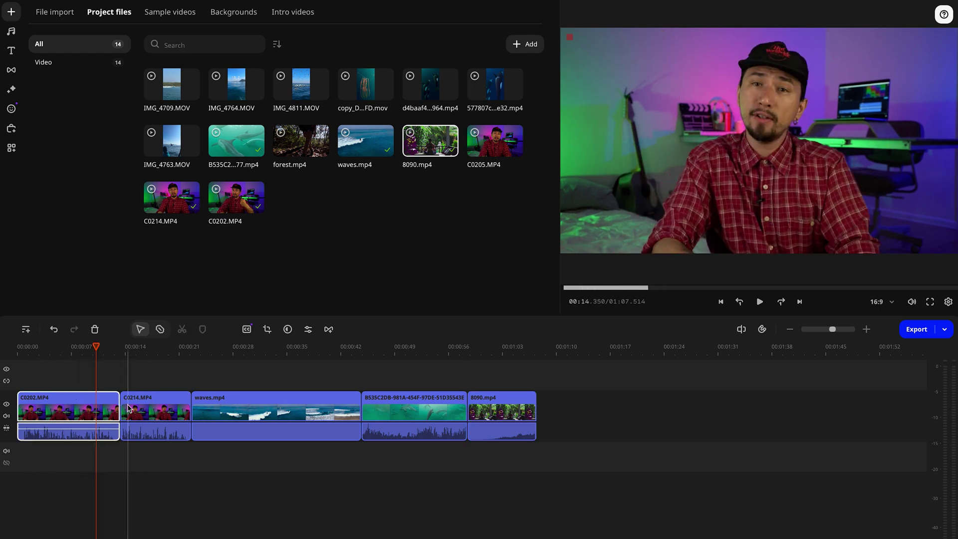
{"action": "left_click", "coordinate": [349, 410]}
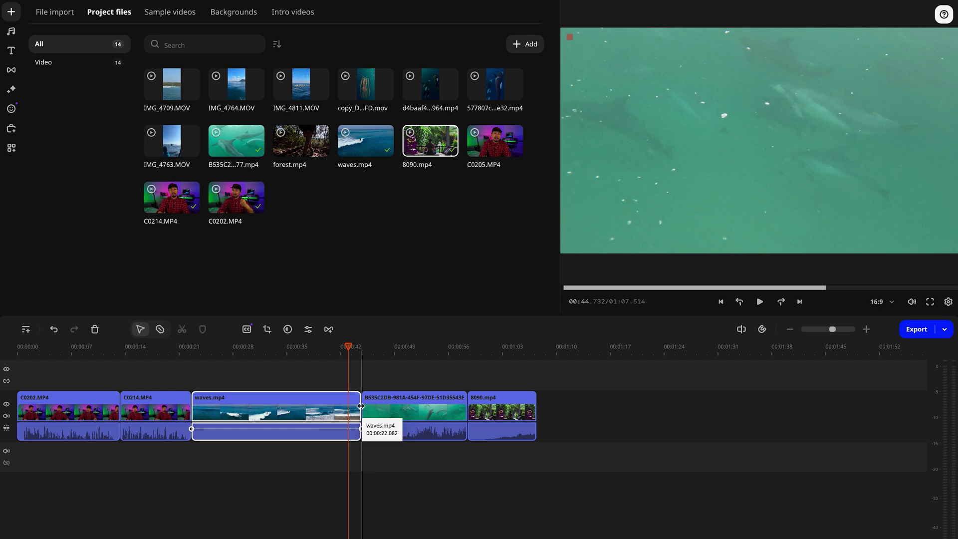